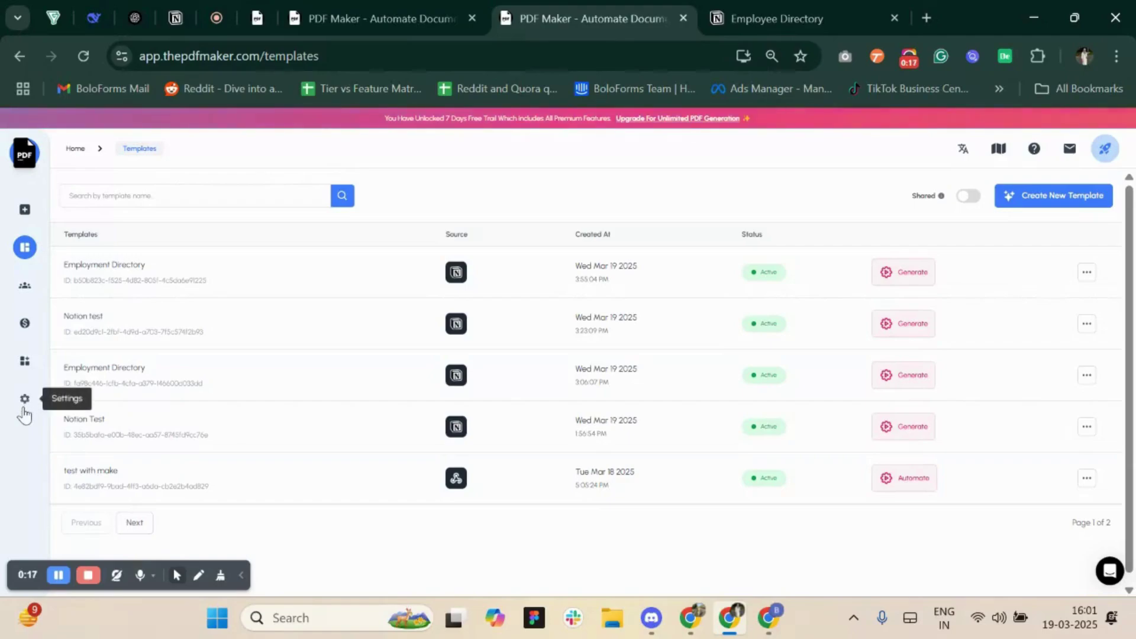
Step: Connect the Notion account in the settings, granting access to the Employee Directory page
{"action": "left_click", "coordinate": [24, 408]}
{"action": "scroll", "coordinate": [272, 372], "scroll_direction": "down", "scroll_amount": 3}
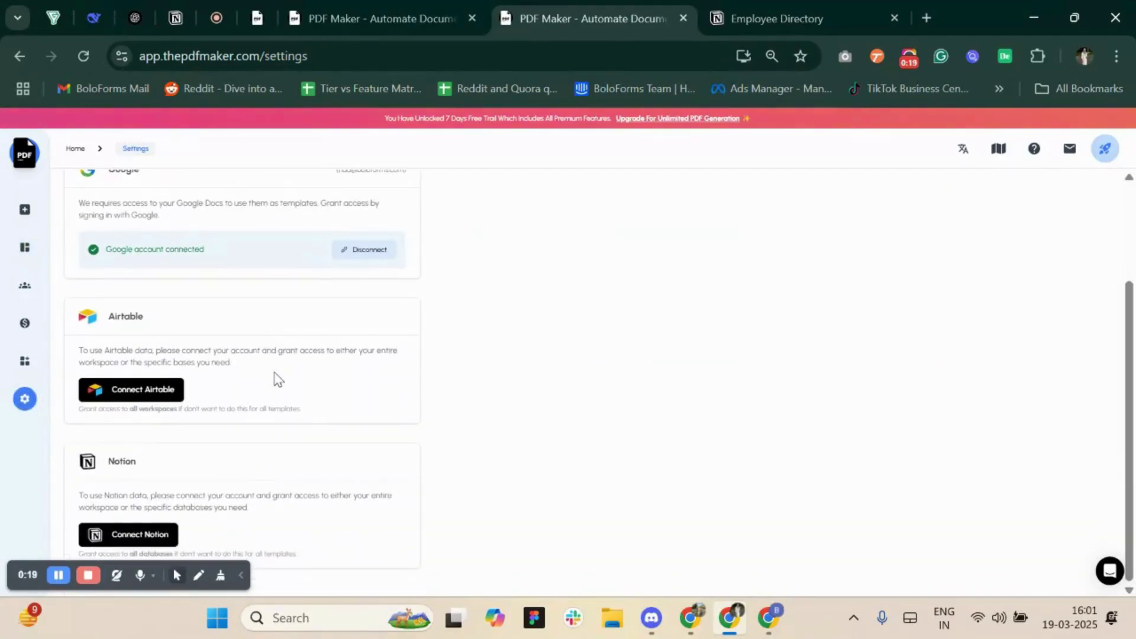
{"action": "left_click", "coordinate": [152, 536]}
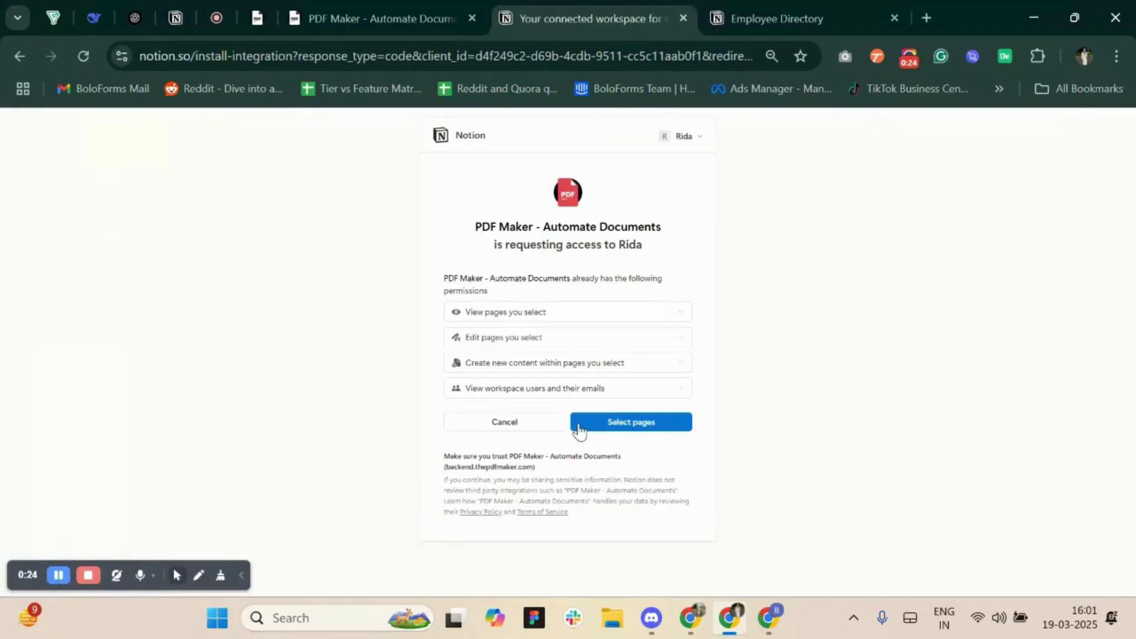
{"action": "left_click", "coordinate": [619, 423]}
{"action": "scroll", "coordinate": [596, 335], "scroll_direction": "down", "scroll_amount": 5}
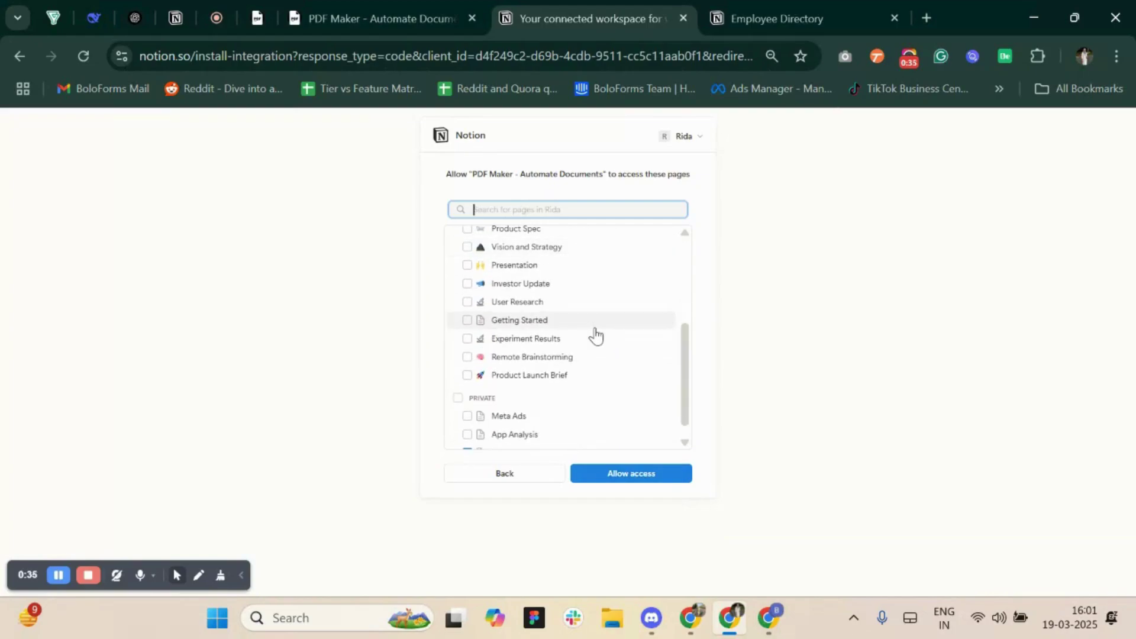
{"action": "scroll", "coordinate": [596, 335], "scroll_direction": "down", "scroll_amount": 1}
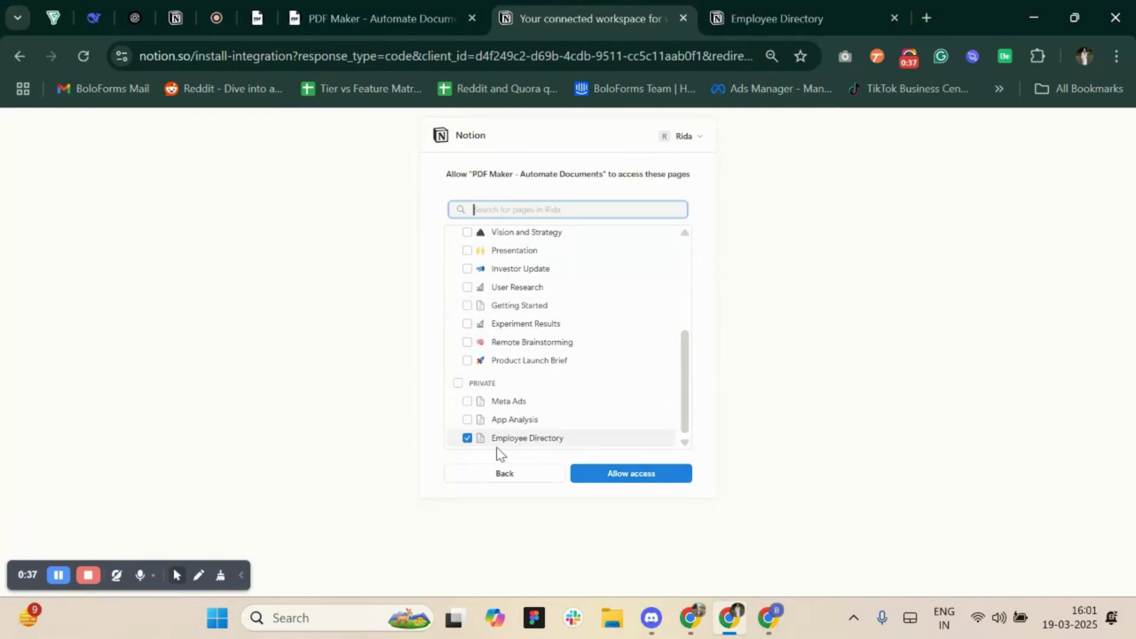
{"action": "left_click", "coordinate": [661, 478]}
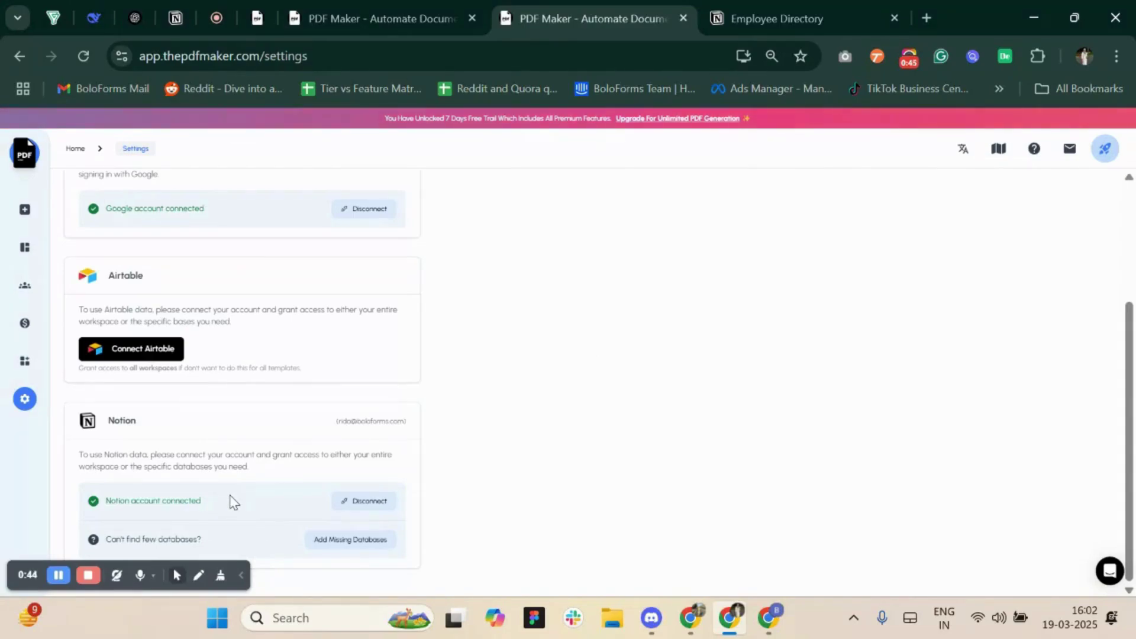
Step: Start a new template named "Employment Directory" with Notion as its data source
{"action": "left_click", "coordinate": [22, 210]}
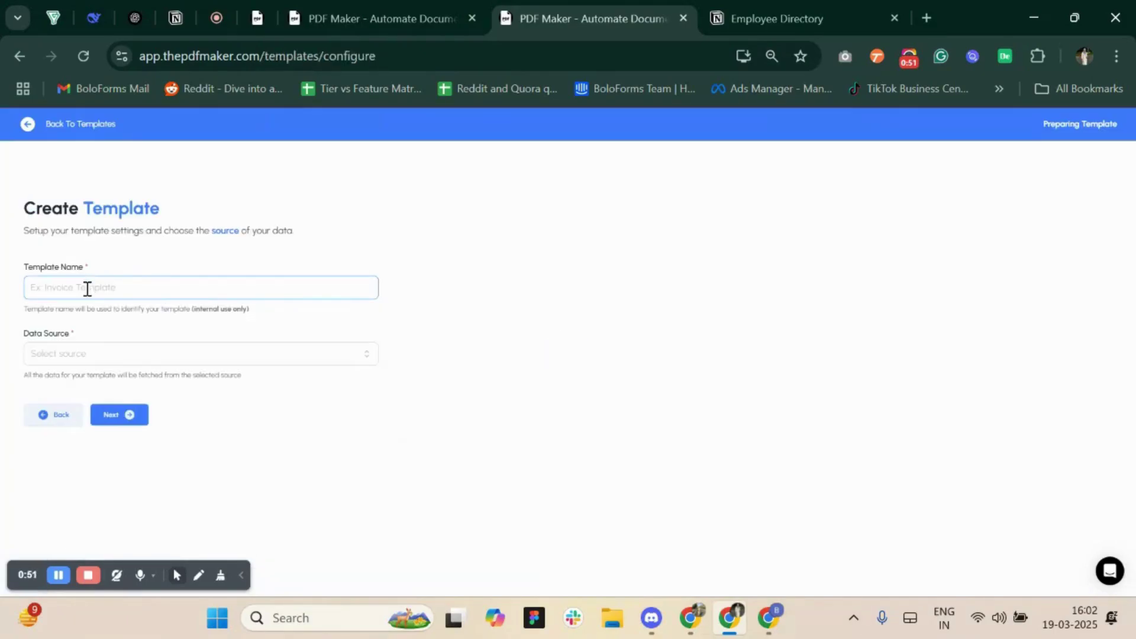
{"action": "left_click", "coordinate": [72, 353]}
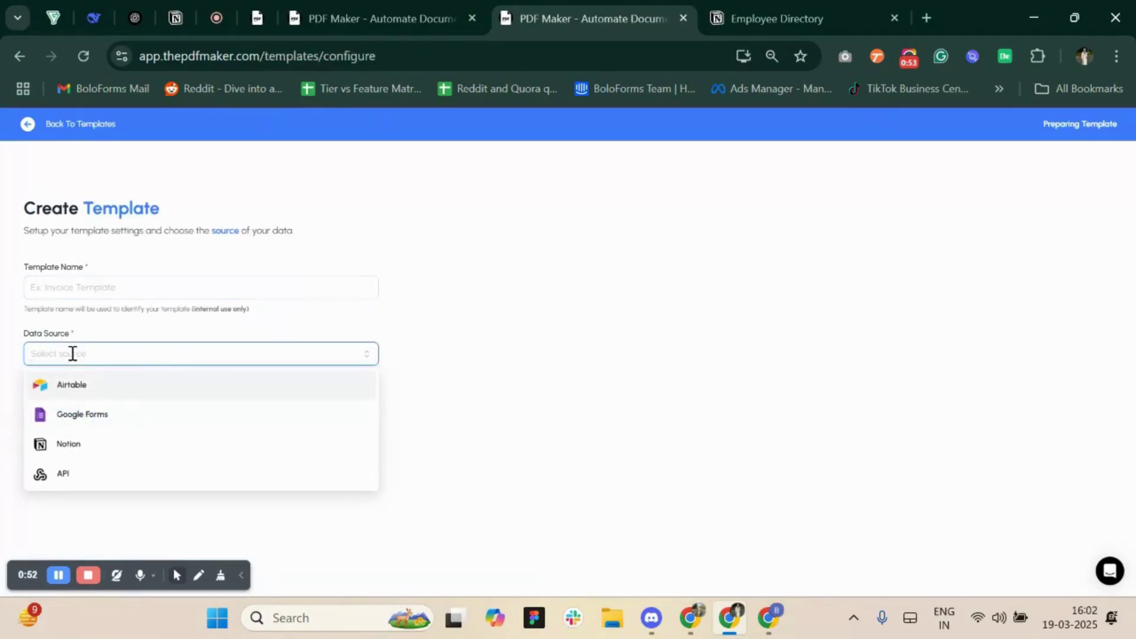
{"action": "left_click", "coordinate": [83, 456]}
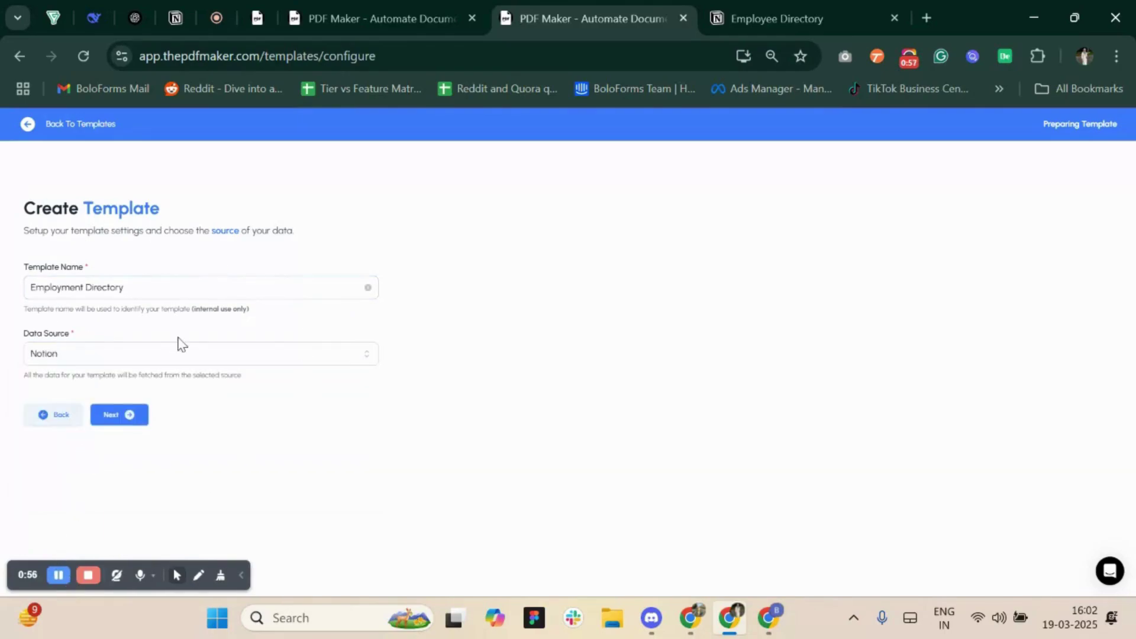
{"action": "left_click", "coordinate": [139, 422]}
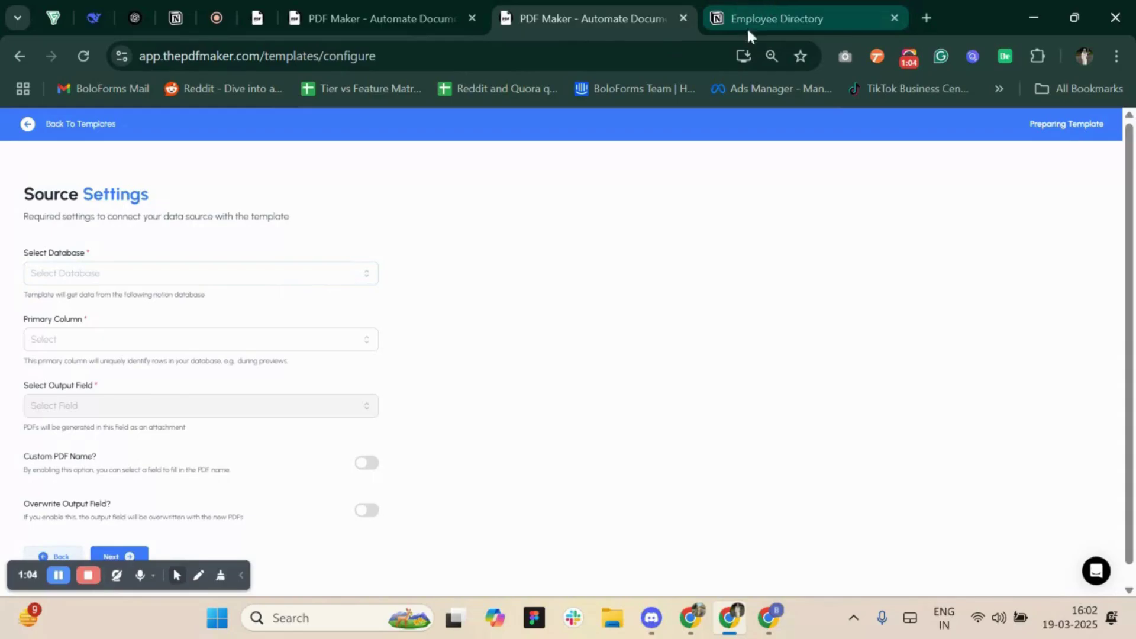
Step: Set the source database to Employee Directory, the primary column to Name and the output field to Generated Pdfs
{"action": "left_click", "coordinate": [770, 5]}
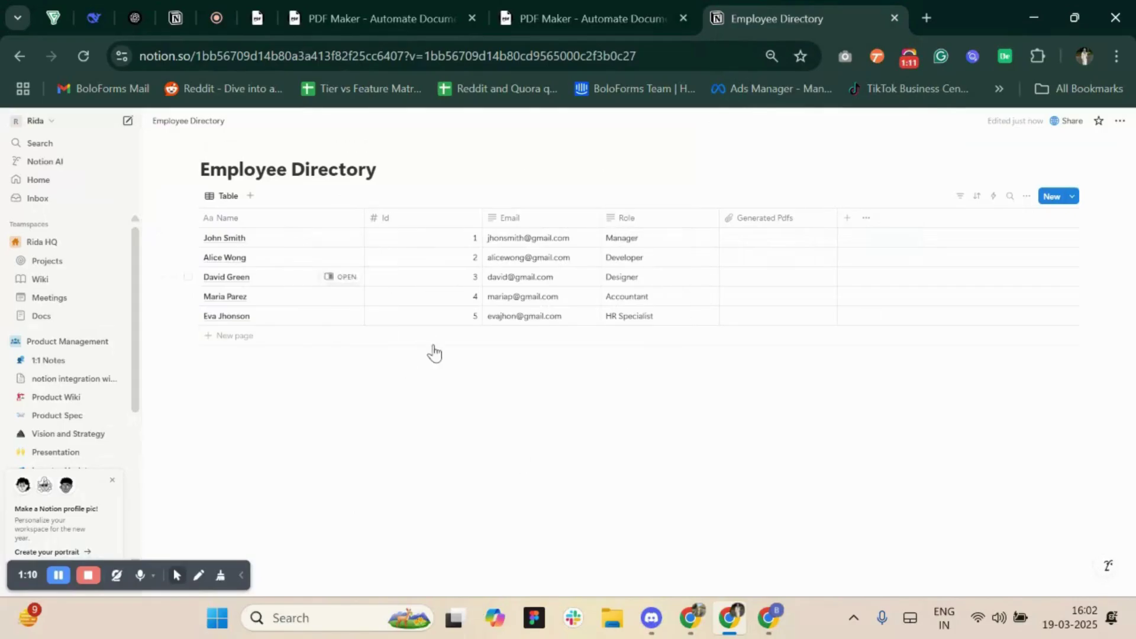
{"action": "left_click", "coordinate": [601, 21]}
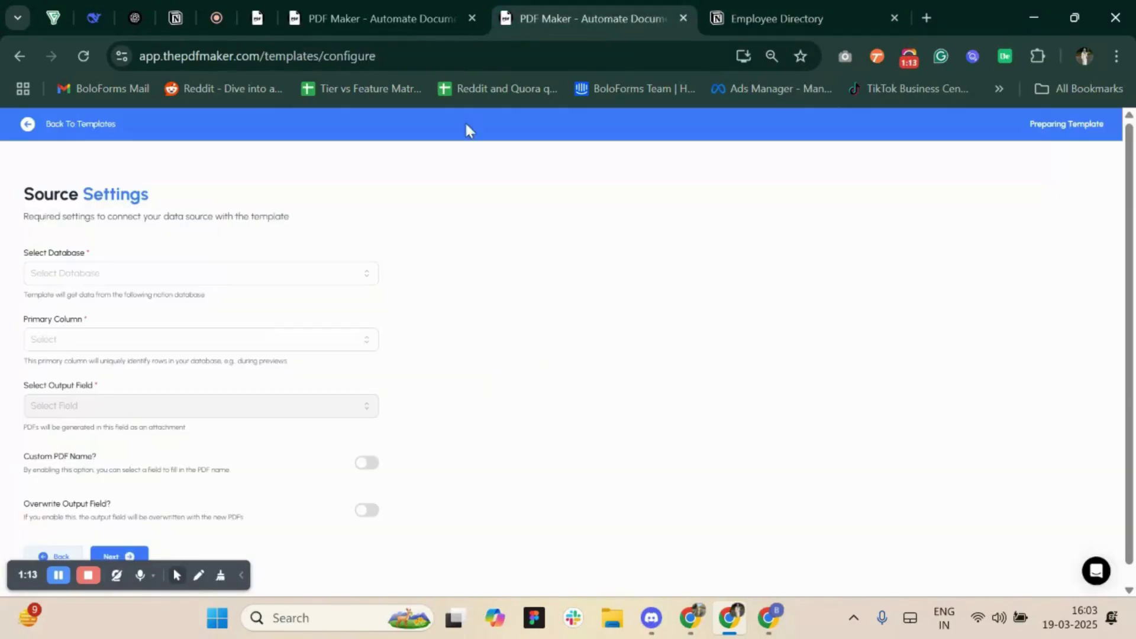
{"action": "left_click", "coordinate": [345, 270]}
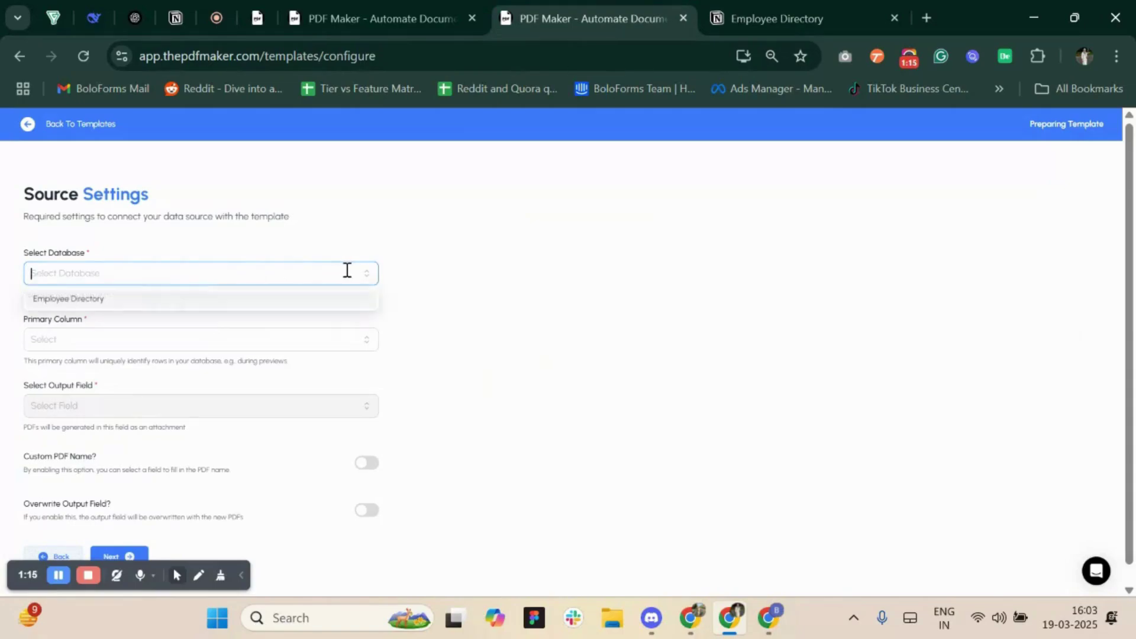
{"action": "left_click", "coordinate": [231, 305]}
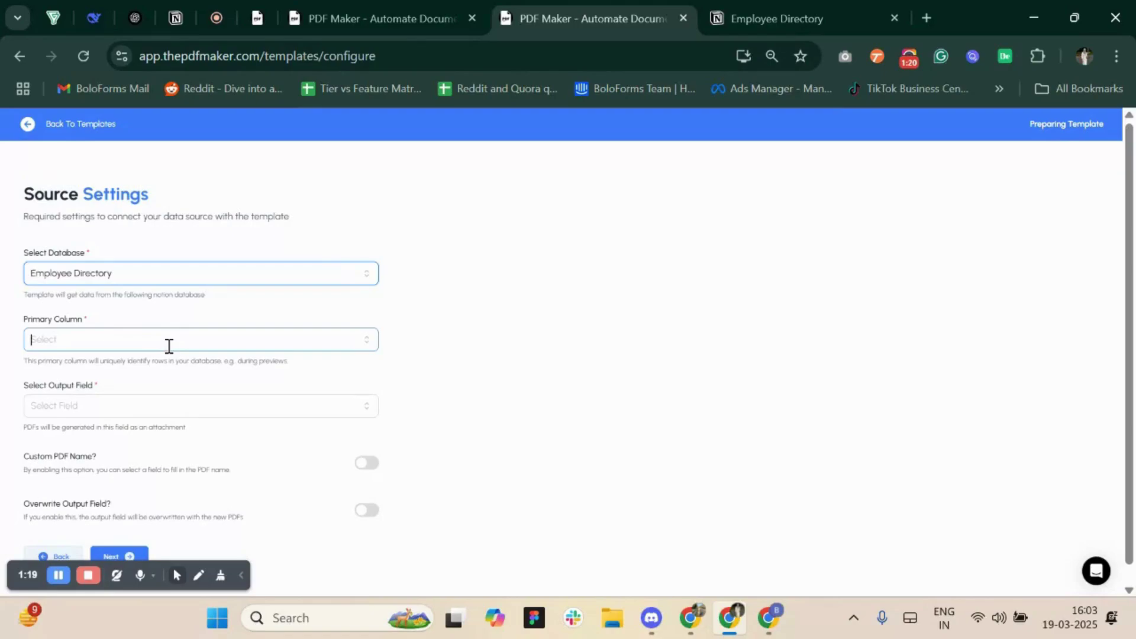
{"action": "left_click", "coordinate": [169, 346]}
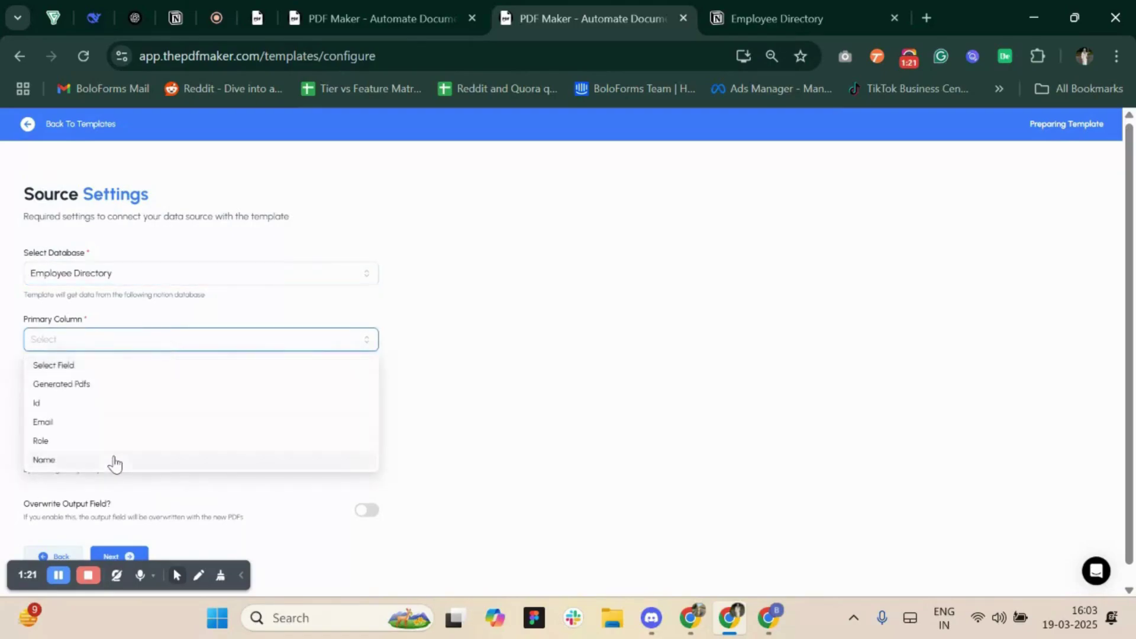
{"action": "left_click", "coordinate": [114, 462]}
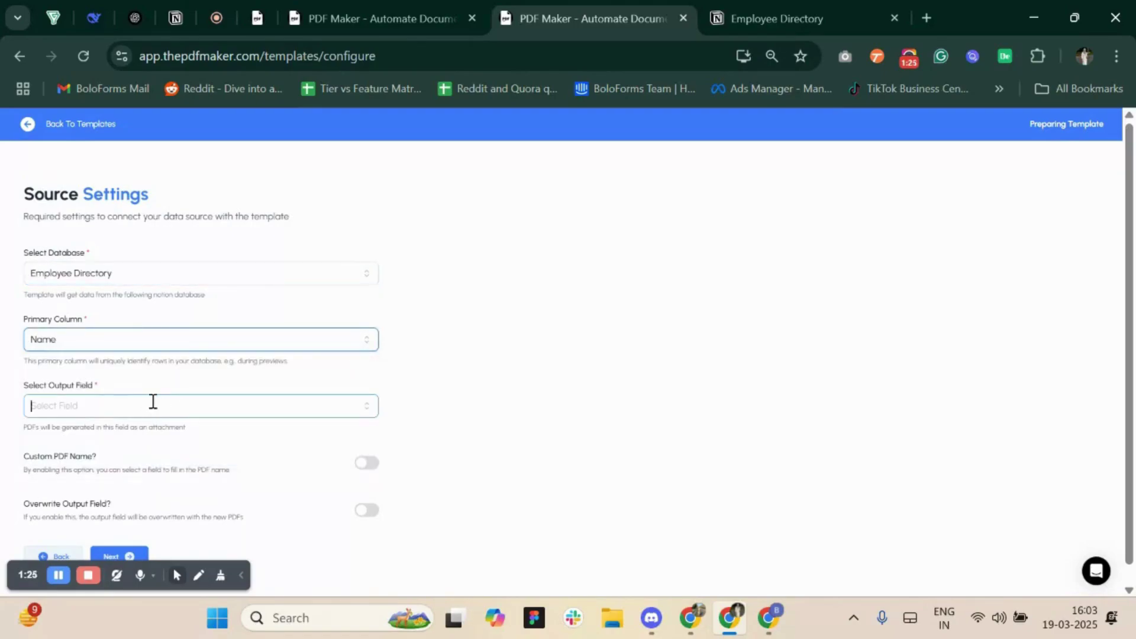
{"action": "left_click", "coordinate": [153, 401]}
{"action": "left_click", "coordinate": [147, 431]}
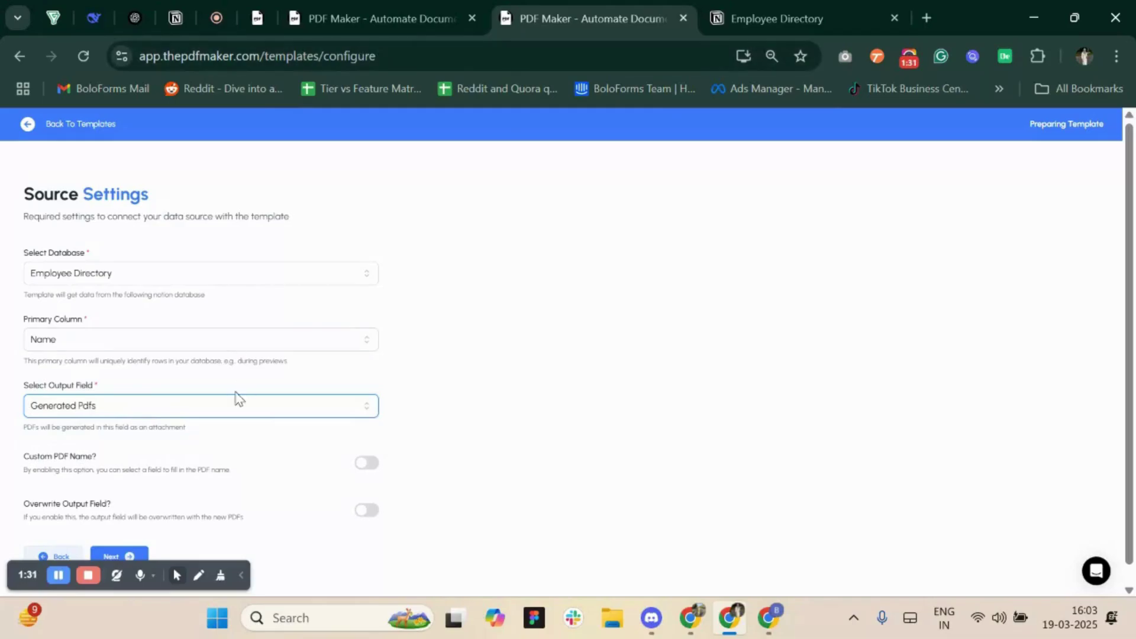
Step: Check the Generated Pdfs column in Notion and accept the source settings and default timezone and date formats
{"action": "left_click", "coordinate": [730, 7]}
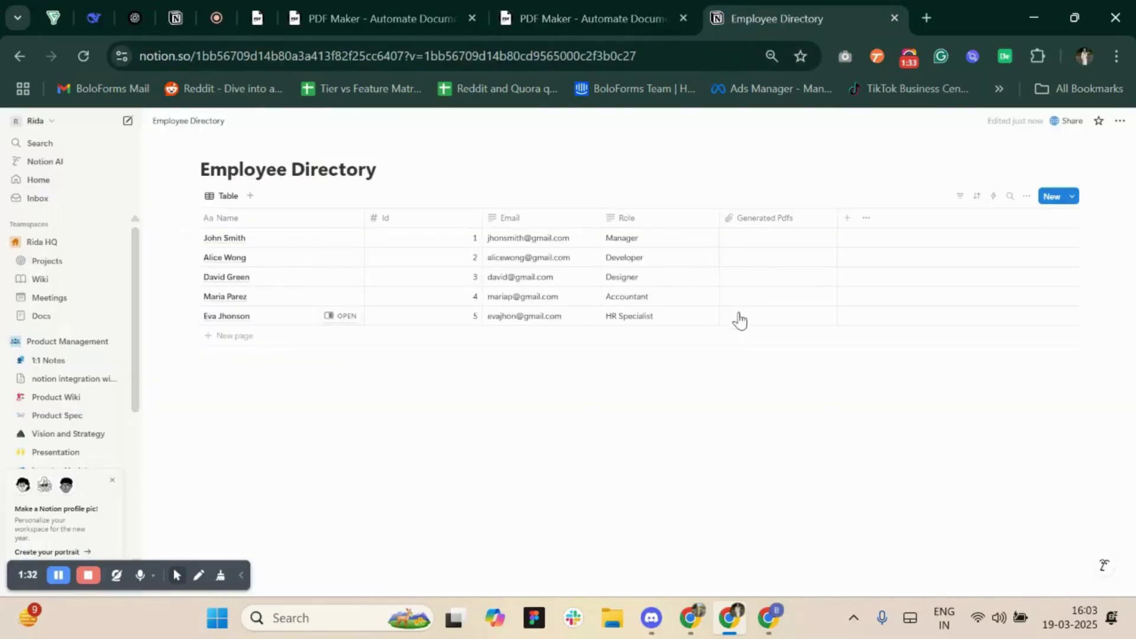
{"action": "left_click", "coordinate": [594, 24]}
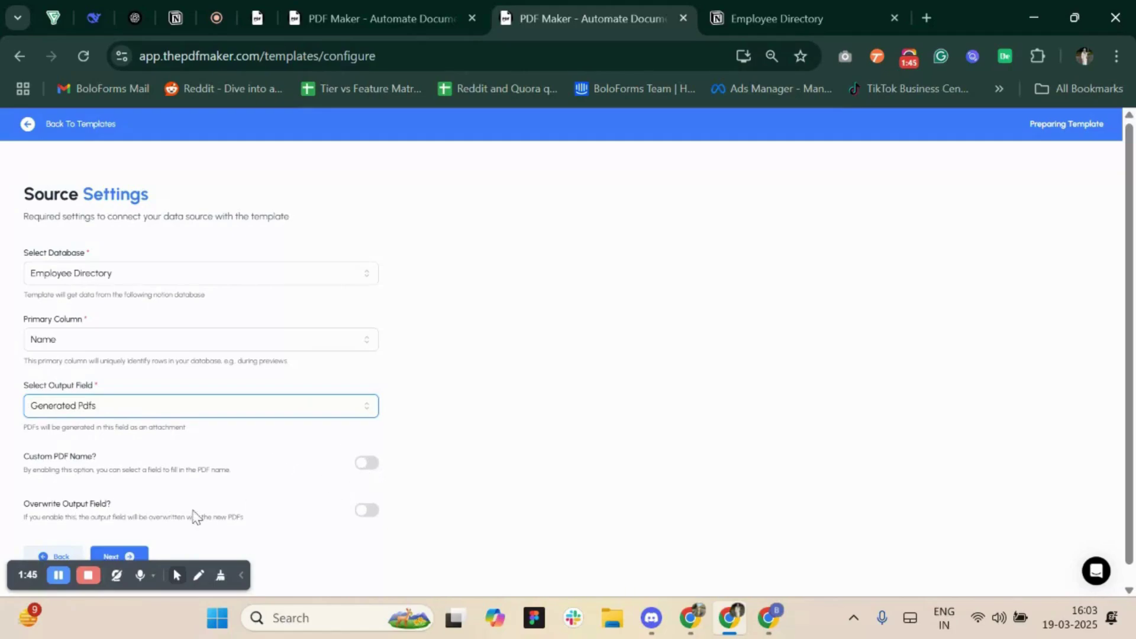
{"action": "left_click", "coordinate": [126, 557]}
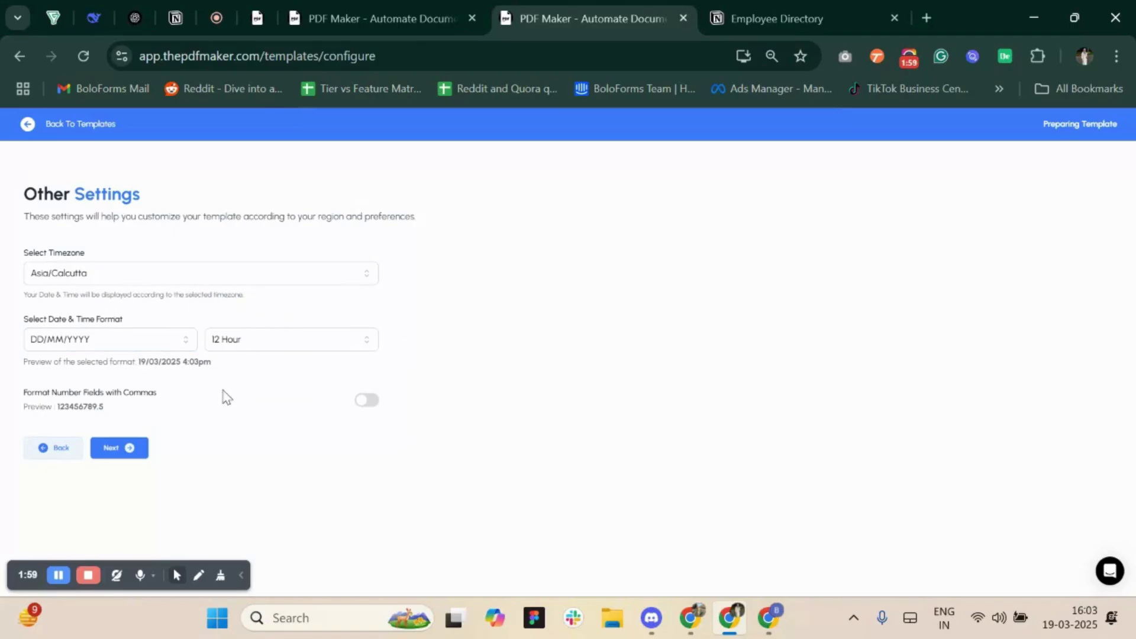
{"action": "left_click", "coordinate": [117, 448]}
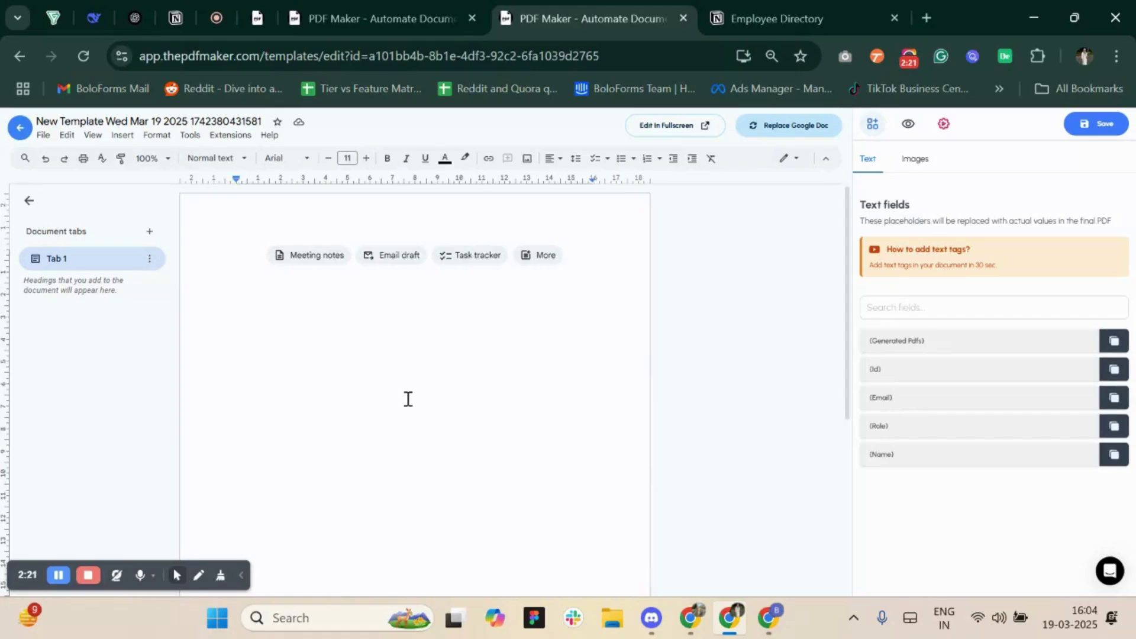
Step: Write an "Employee Profile Document" layout with Name, Employee ID, Email and Role labels and the line "Report Generated on: 19th March"
{"action": "type", "text": "Employee Profile Document  Name: Employee ID: Email: Role:  Report Generated on: 19th March"}
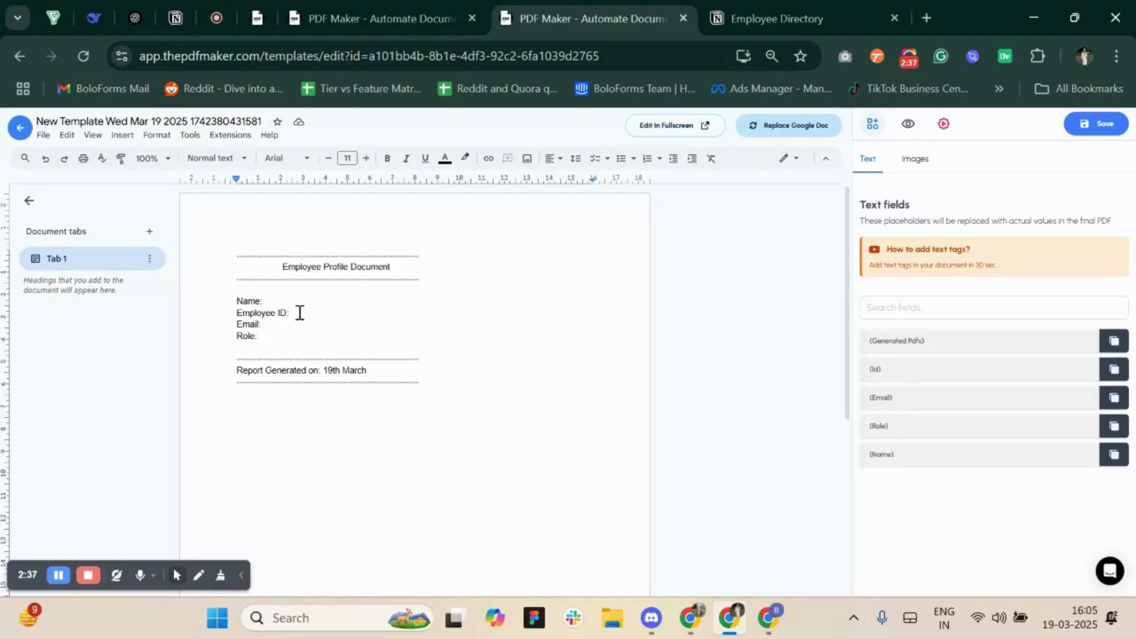
{"action": "triple_click", "coordinate": [266, 325]}
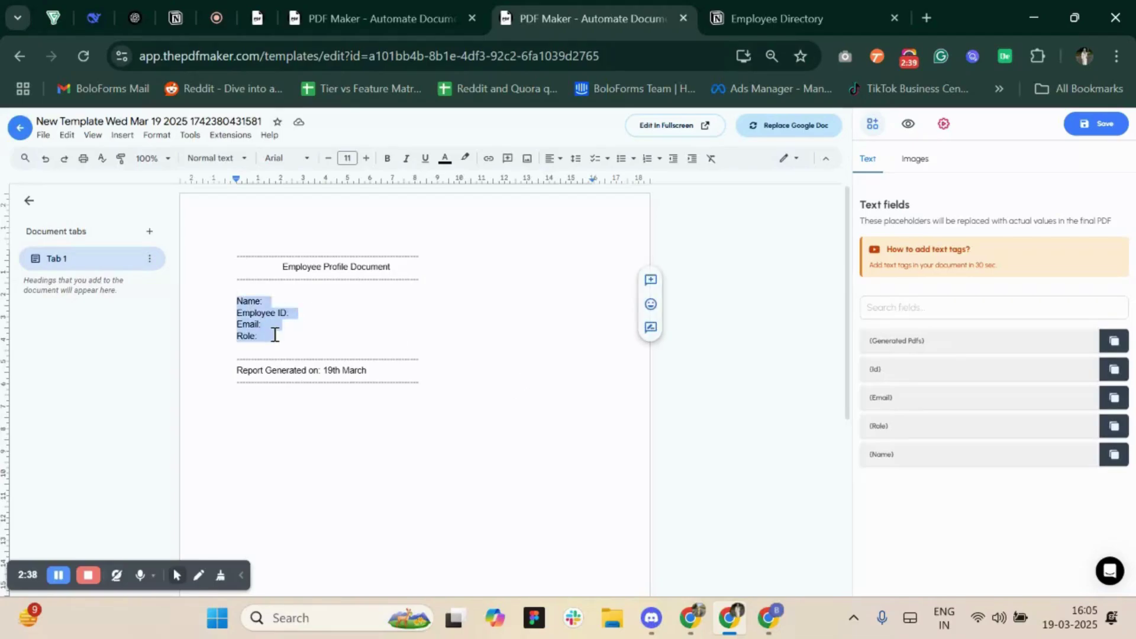
{"action": "left_click", "coordinate": [512, 332]}
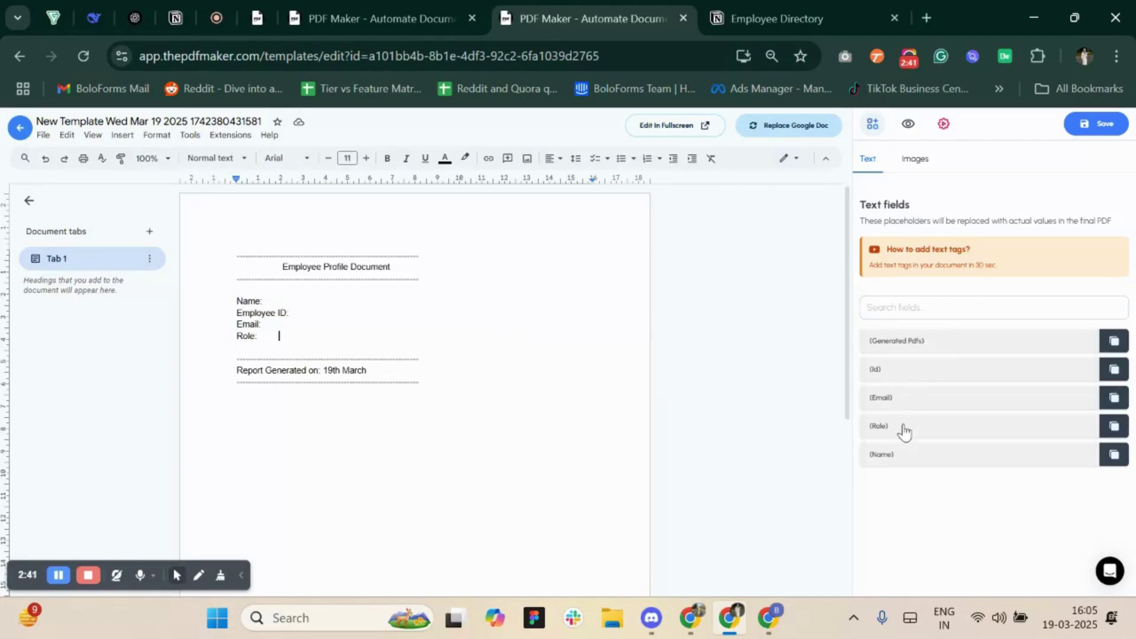
Step: Insert the {Name}, {Id}, {Email} and {Role} placeholders after their matching labels and save the template
{"action": "left_click", "coordinate": [901, 463]}
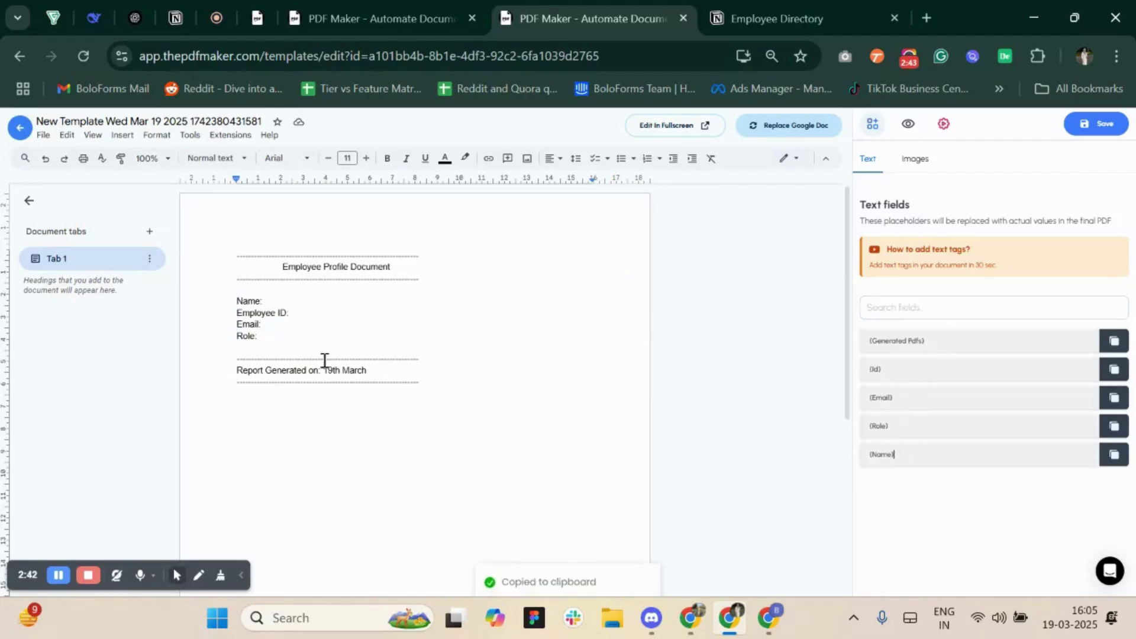
{"action": "left_click", "coordinate": [274, 302]}
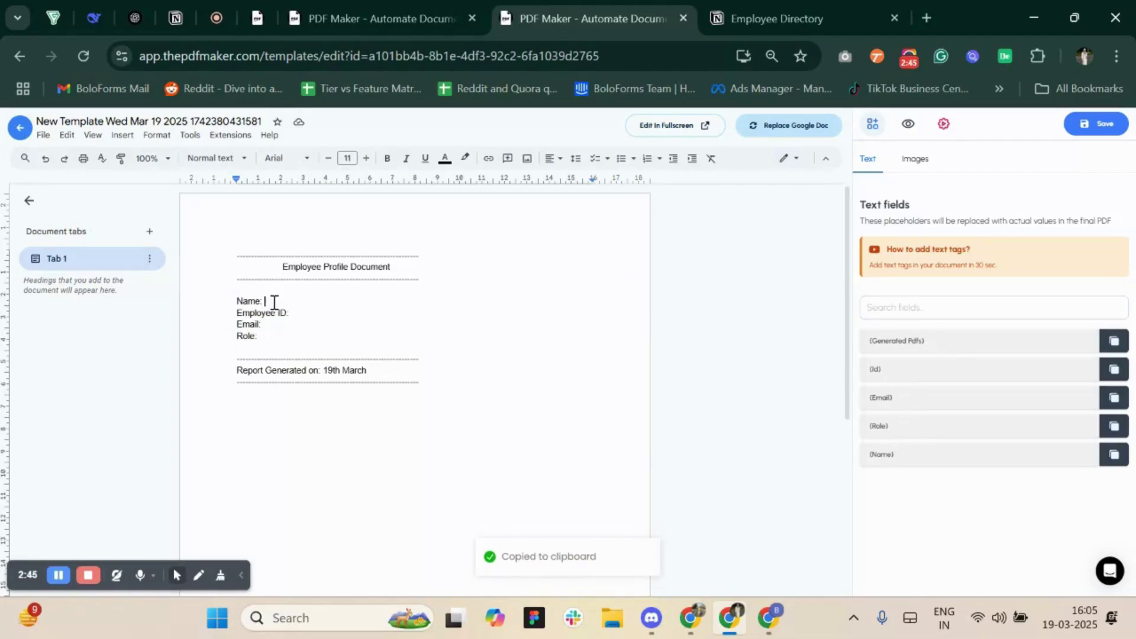
{"action": "key", "text": "ctrl+v"}
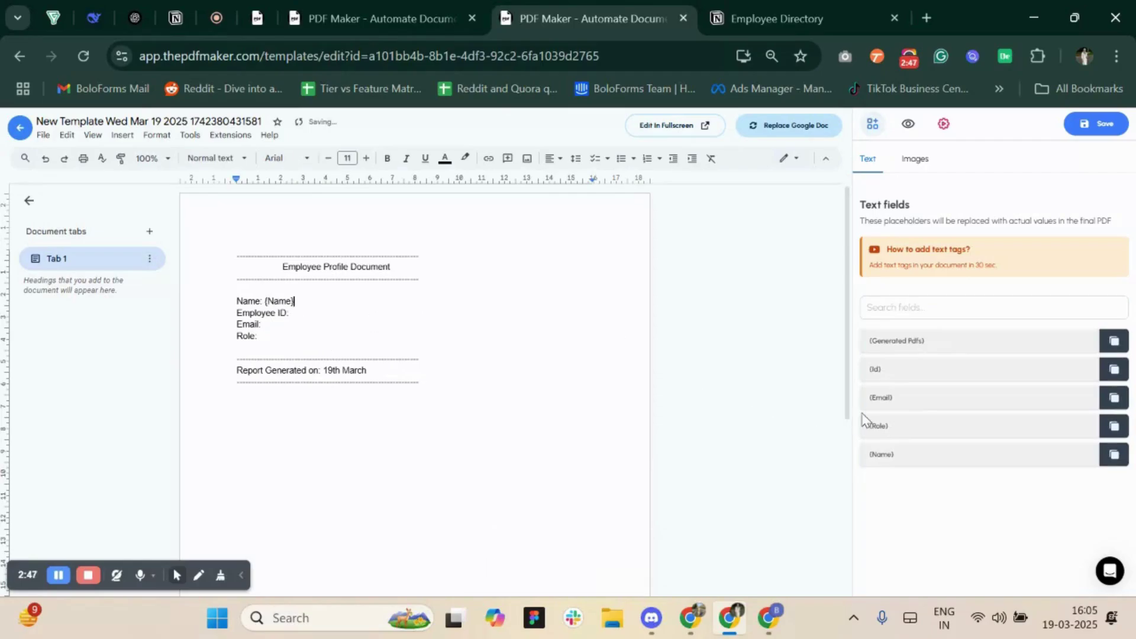
{"action": "left_click", "coordinate": [880, 430]}
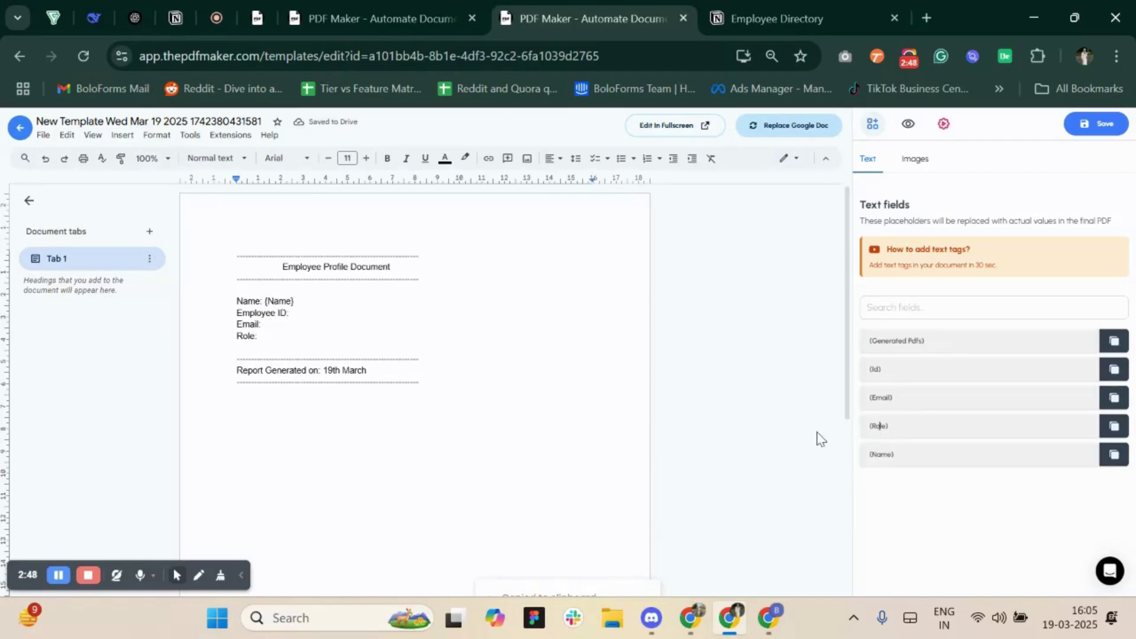
{"action": "left_click", "coordinate": [266, 337]}
{"action": "key", "text": "ctrl+v"}
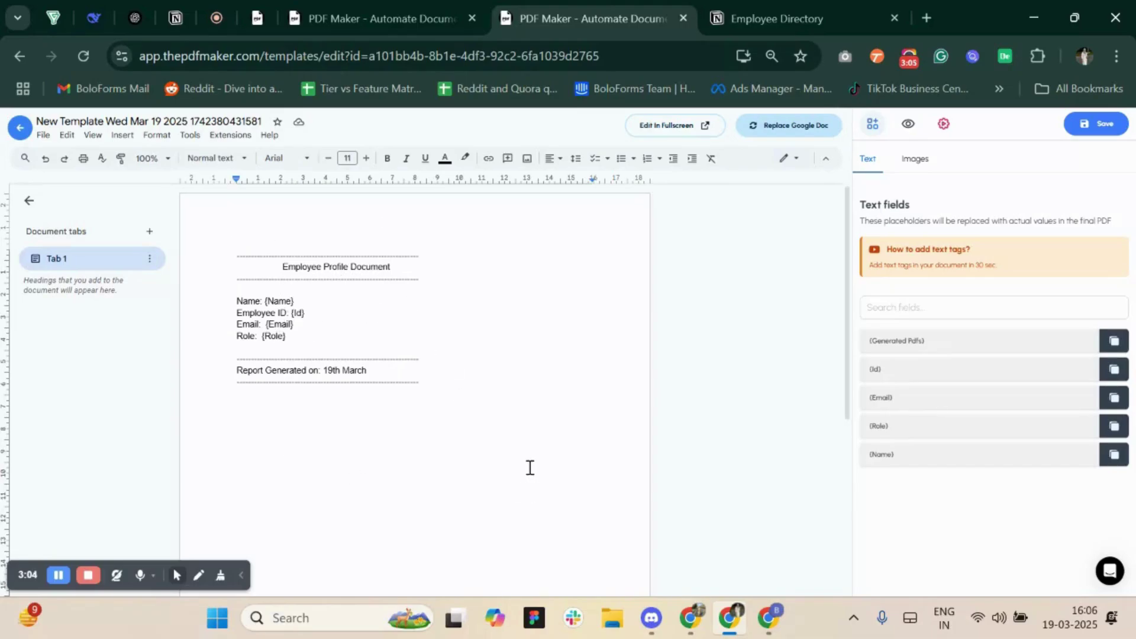
{"action": "left_click", "coordinate": [1113, 130]}
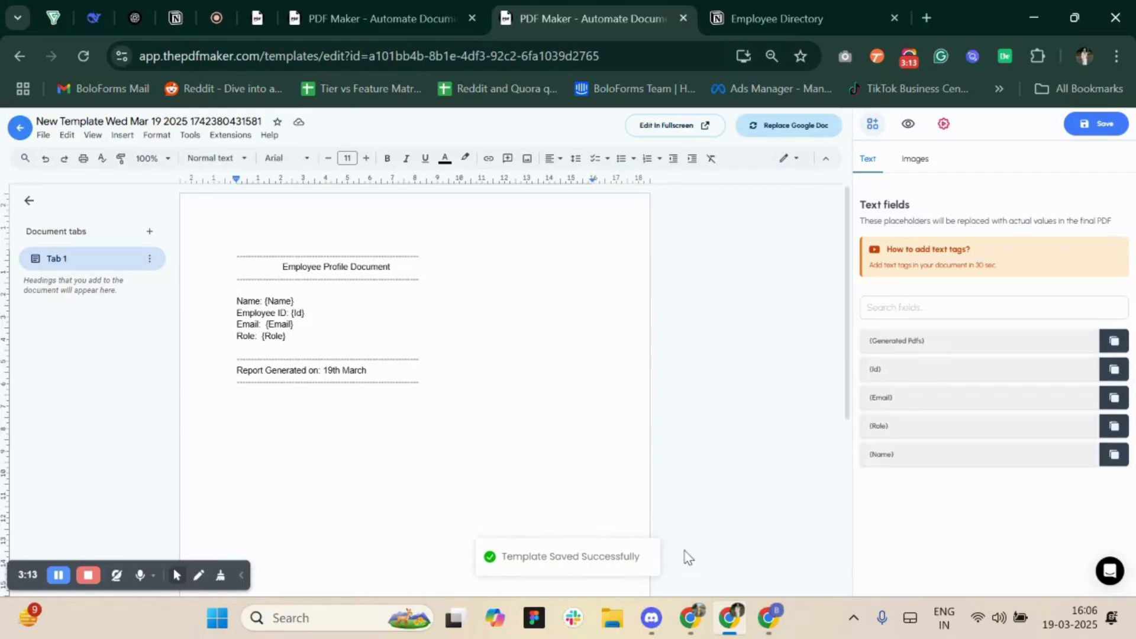
Step: Generate PDFs from the template for the first two employee records in the list
{"action": "left_click", "coordinate": [941, 133]}
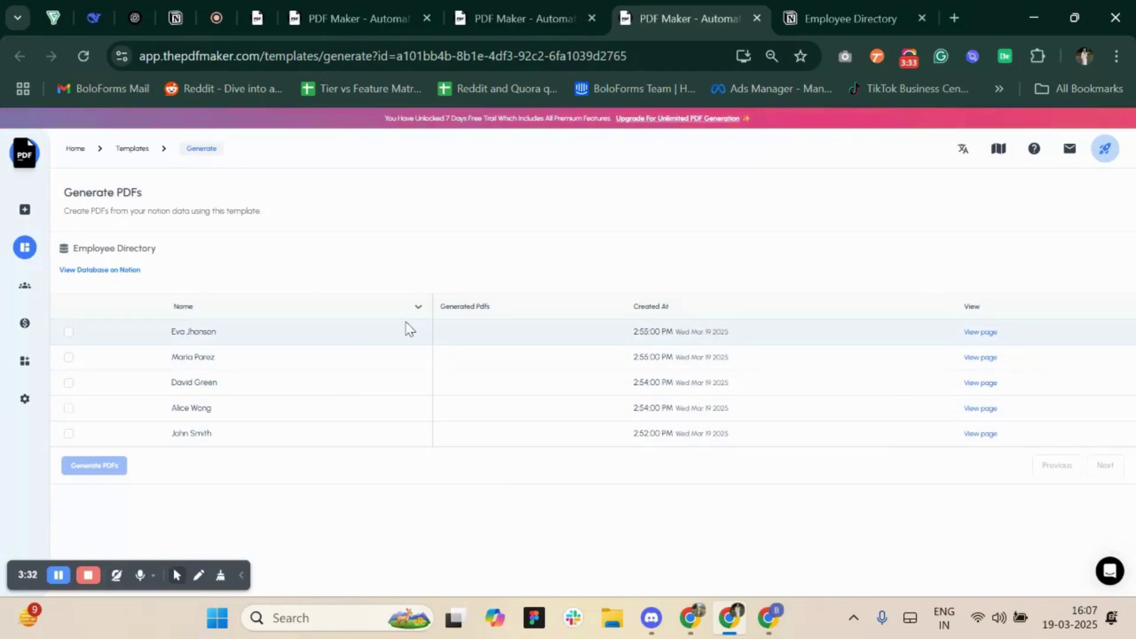
{"action": "left_click", "coordinate": [68, 332]}
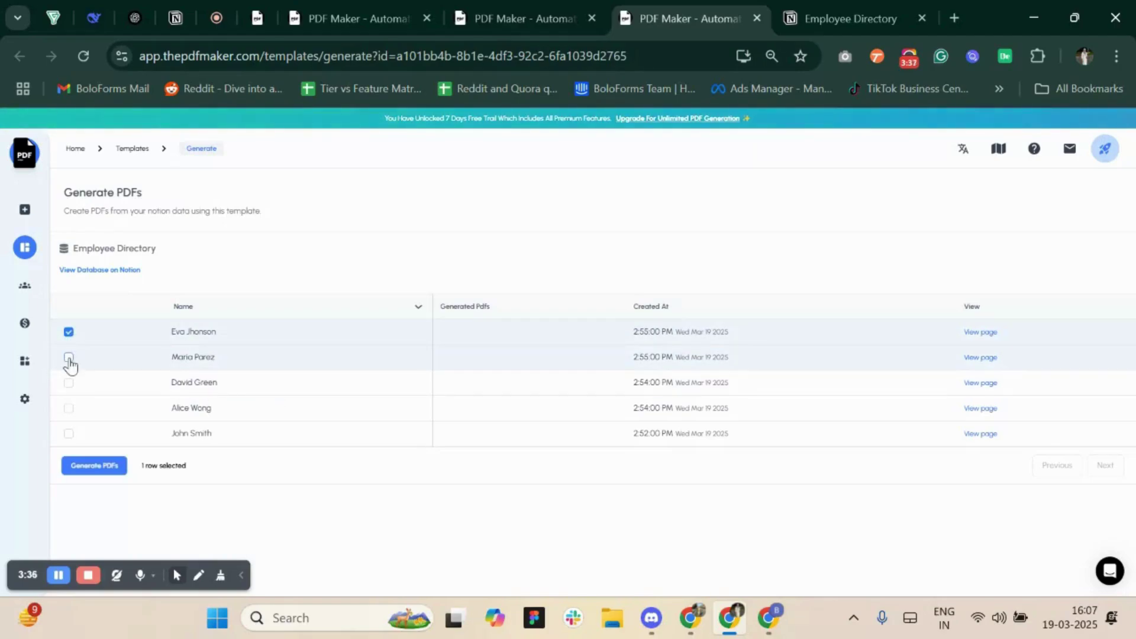
{"action": "left_click", "coordinate": [68, 358]}
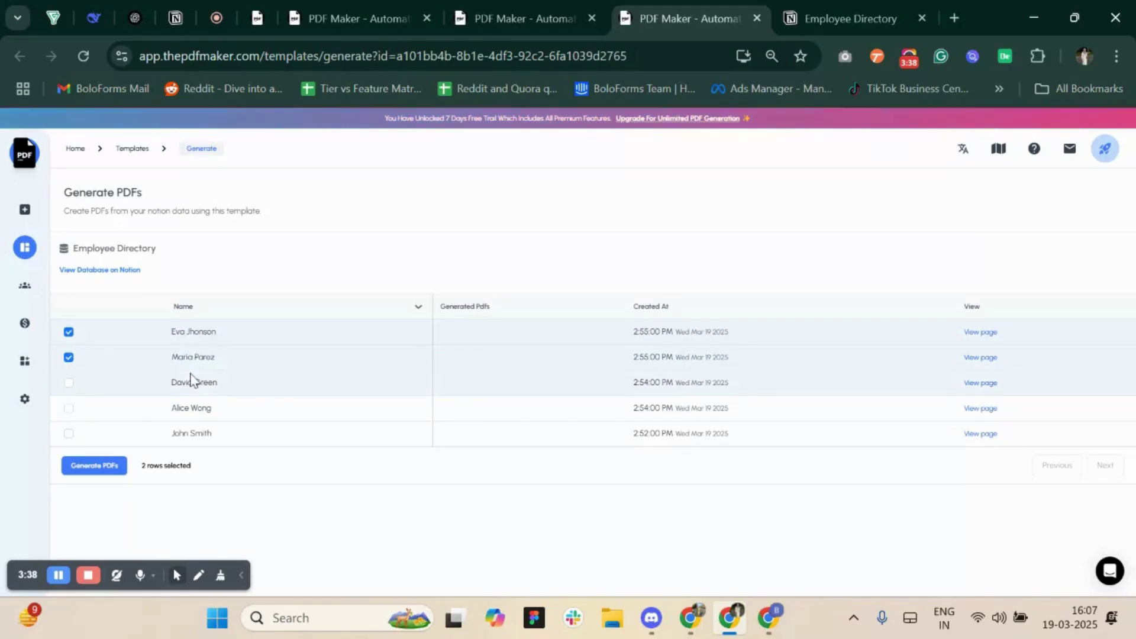
{"action": "left_click", "coordinate": [105, 471]}
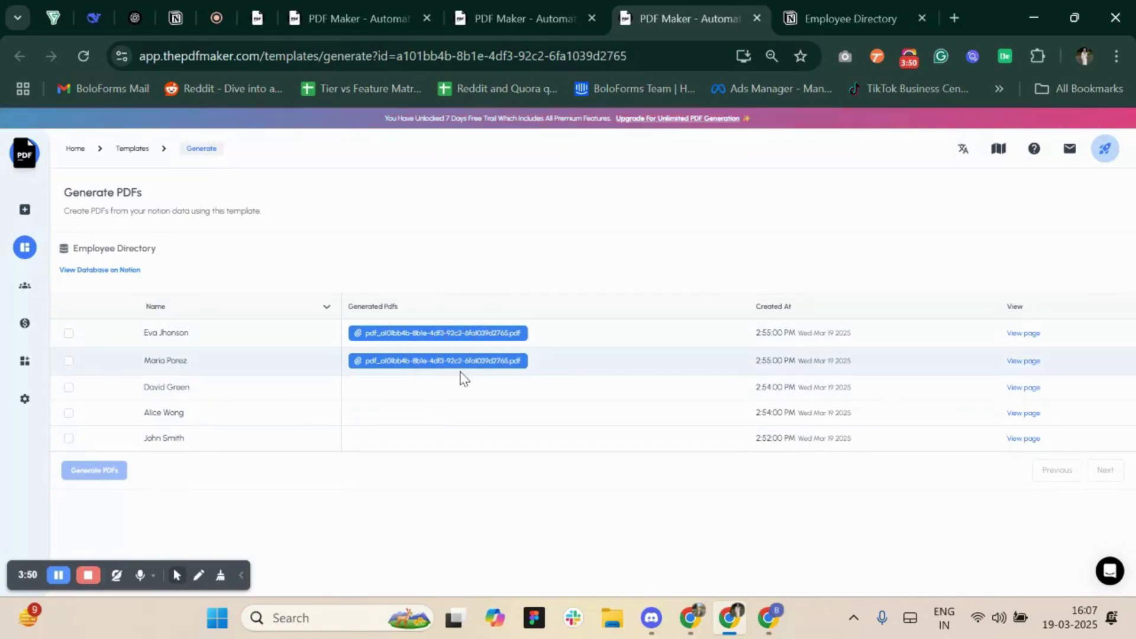
Step: Examine the first listed employee's generated PDF and compare it with the Employee Directory record in Notion
{"action": "left_click", "coordinate": [462, 335]}
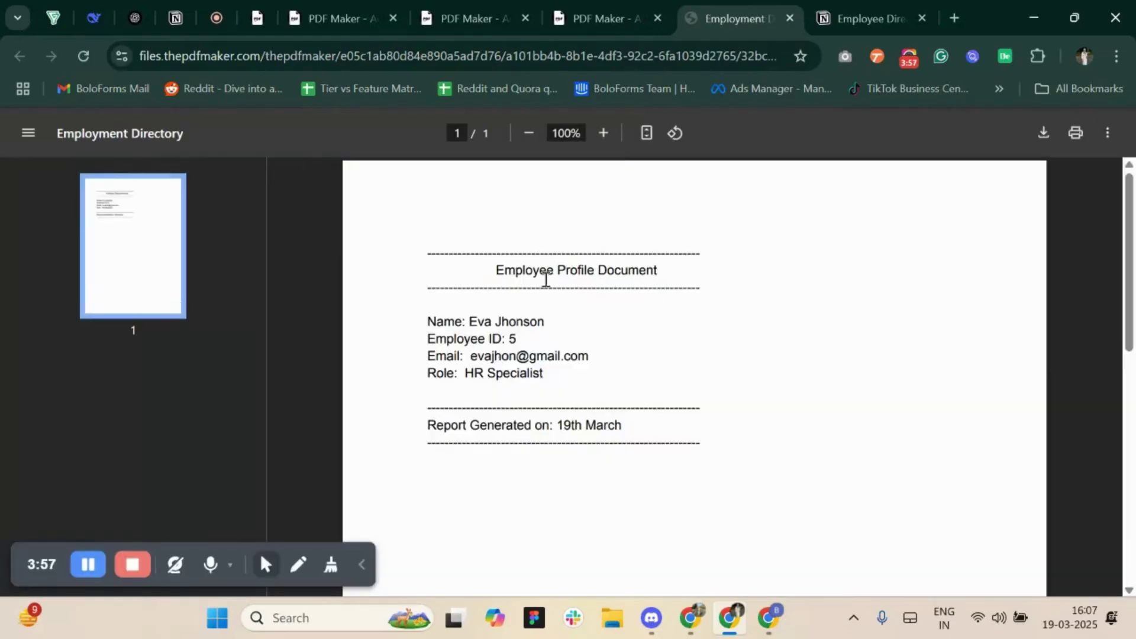
{"action": "left_click", "coordinate": [601, 20]}
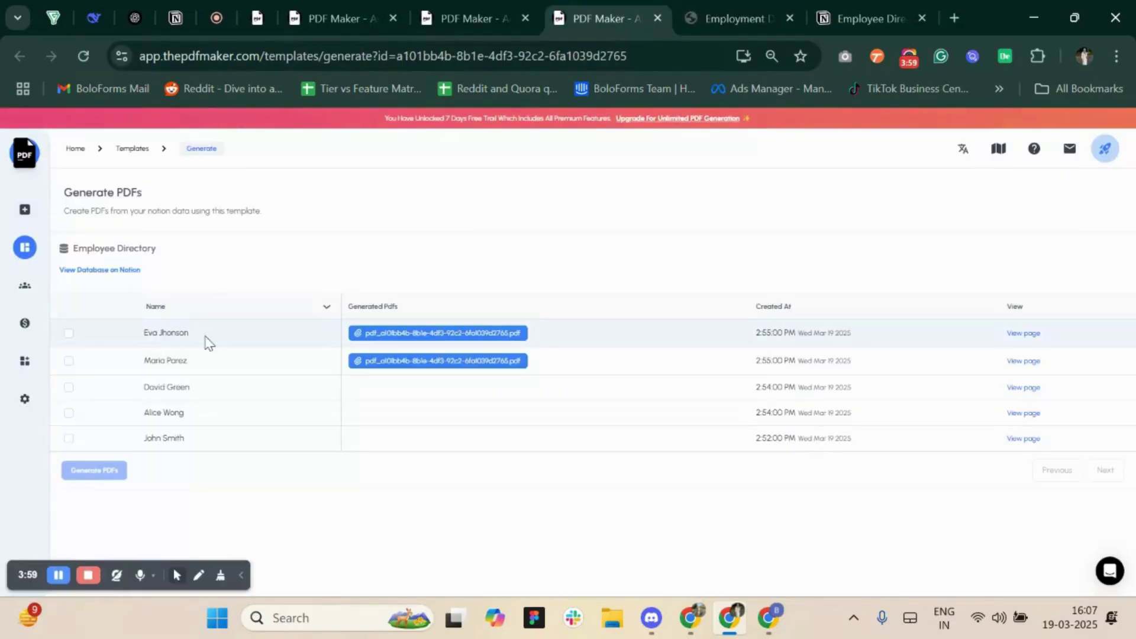
{"action": "left_click", "coordinate": [763, 17]}
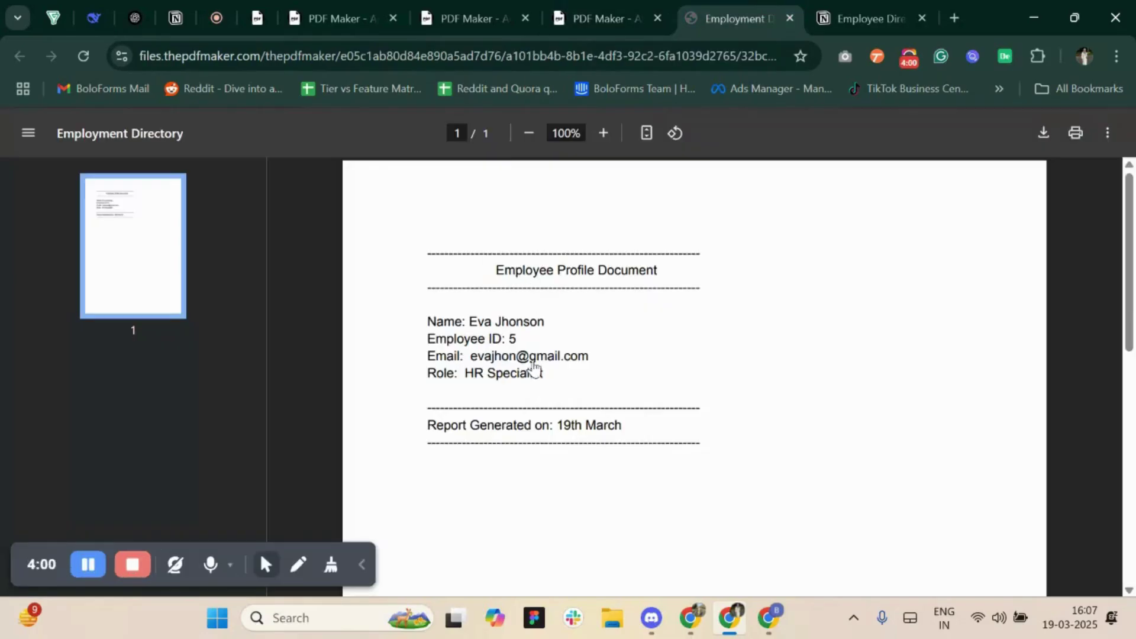
{"action": "left_click", "coordinate": [899, 13]}
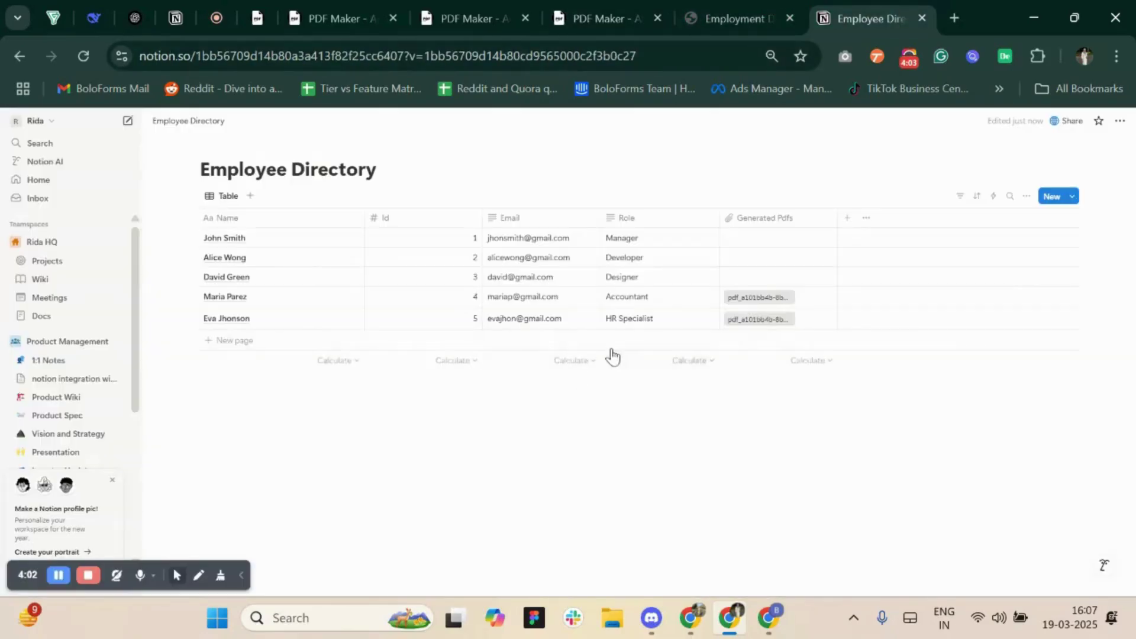
{"action": "left_click", "coordinate": [681, 14]}
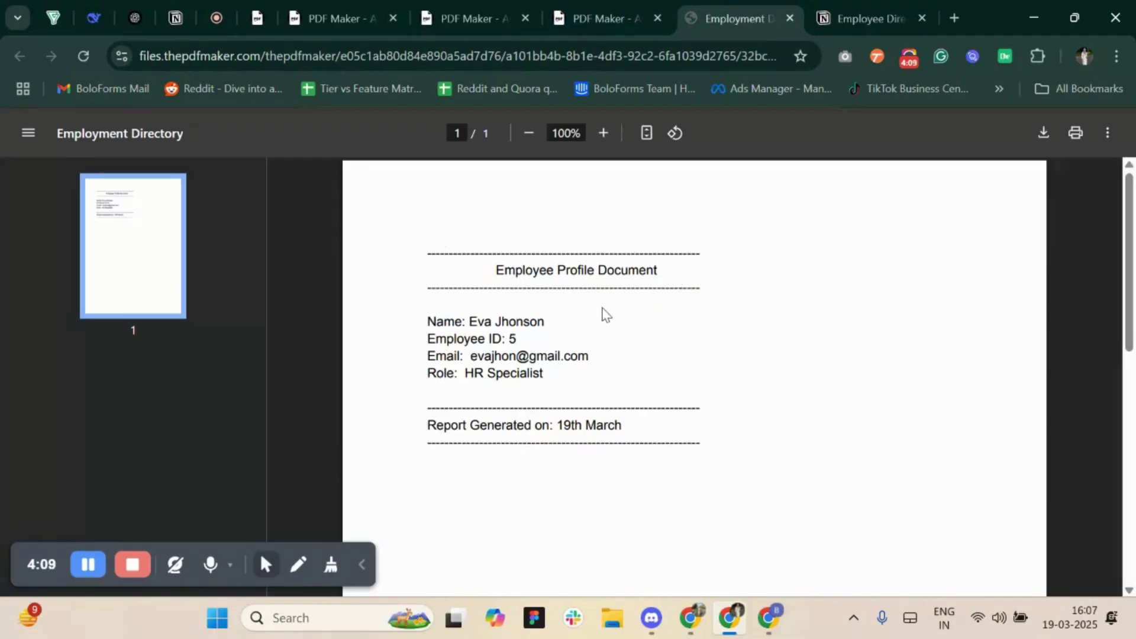
{"action": "key", "text": "ctrl+shift+Tab"}
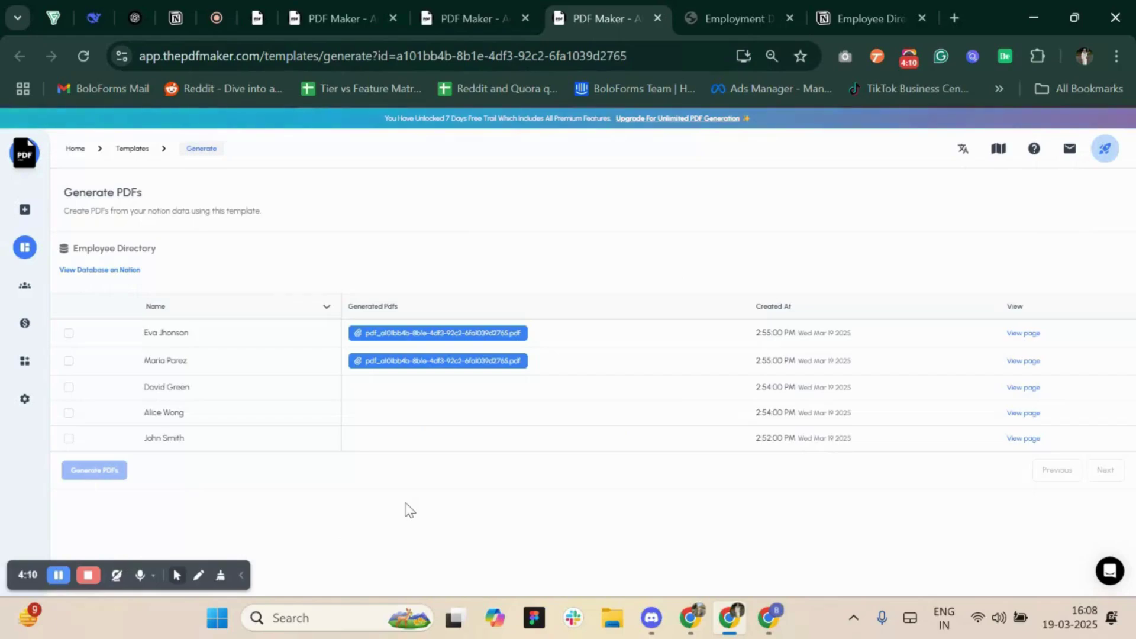